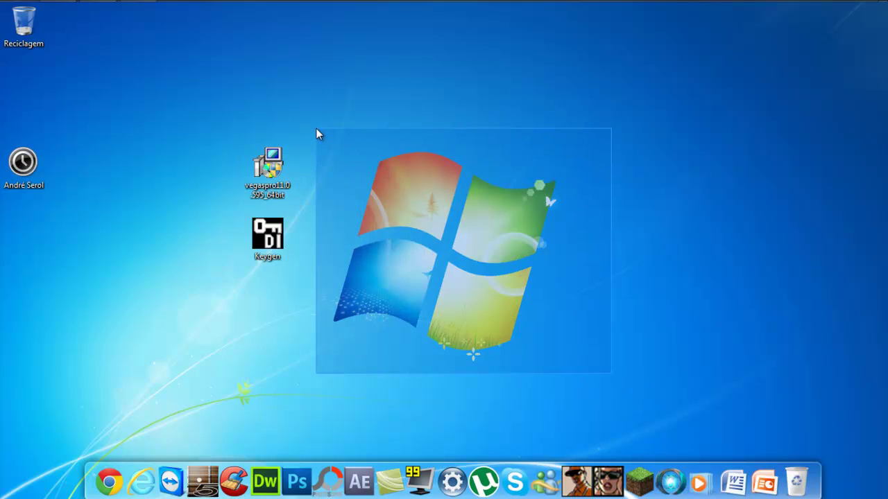
Start the vegaspro11.0 64-bit installer from its desktop icon.
left_click(272, 160)
double_click(273, 160)
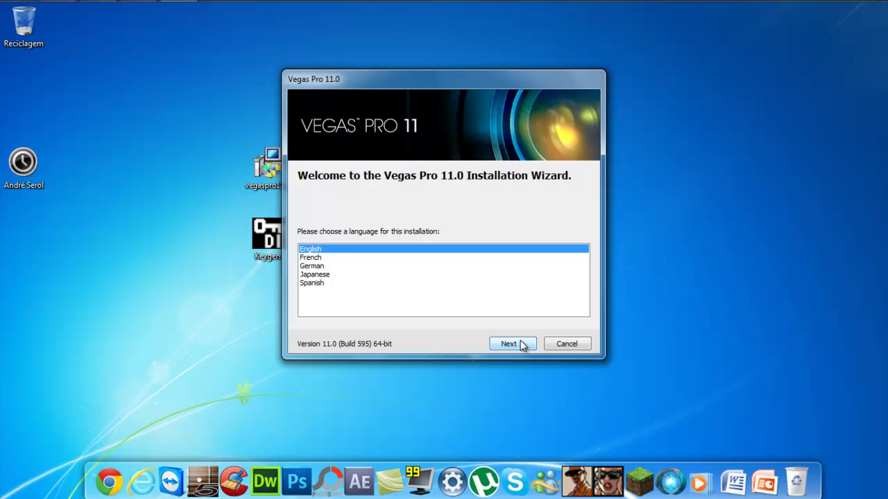
Install the current version in English, accepting the EULA and adding a desktop shortcut.
left_click(520, 342)
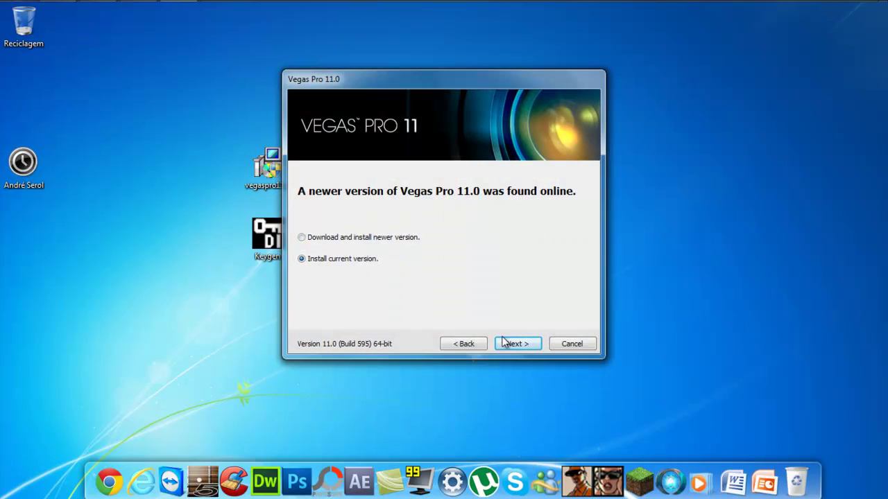
left_click(525, 342)
left_click(336, 306)
left_click(519, 345)
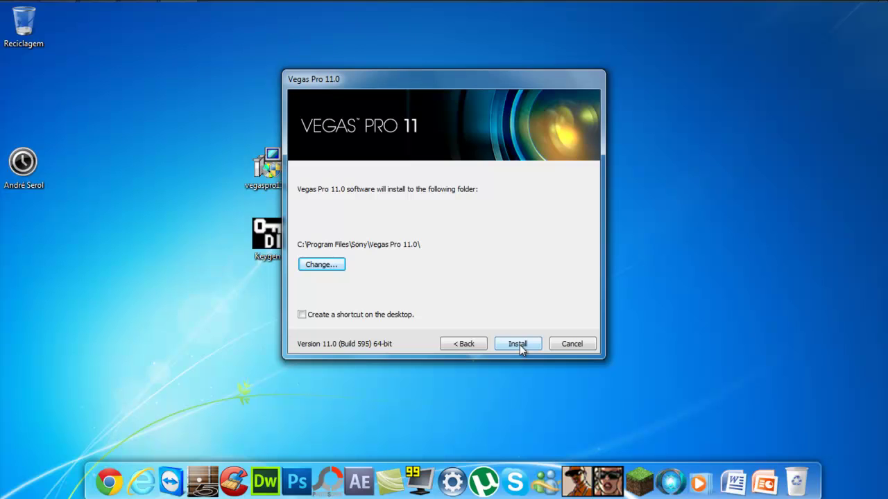
left_click(317, 319)
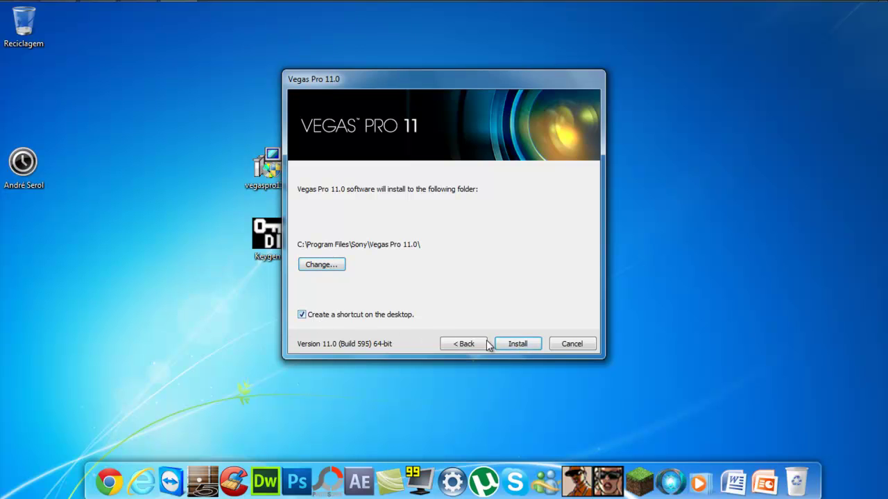
left_click(525, 346)
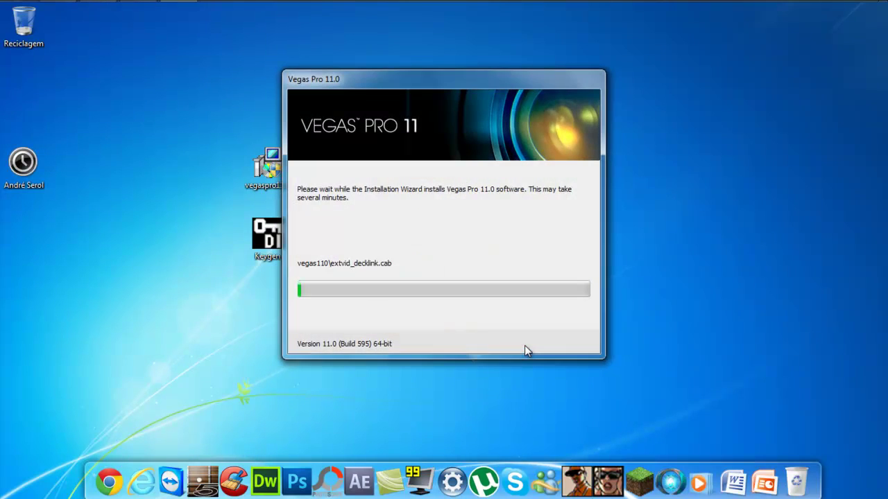
Wait for the installation progress to complete, then click Finish to close the installer.
left_click_drag(685, 397, 739, 396)
left_click_drag(602, 399, 749, 426)
left_click_drag(692, 411, 202, 317)
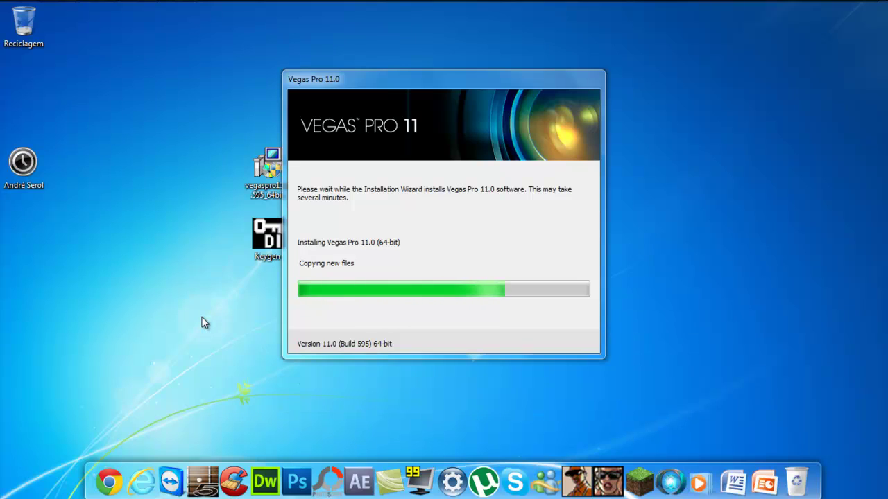
left_click_drag(210, 308, 637, 414)
mouse_move(638, 414)
left_mouse_down()
mouse_move(227, 300)
mouse_move(638, 359)
mouse_move(659, 396)
mouse_move(646, 412)
mouse_move(230, 301)
mouse_move(248, 298)
mouse_move(241, 292)
mouse_move(657, 420)
mouse_move(232, 292)
mouse_move(245, 298)
mouse_move(251, 287)
mouse_move(600, 431)
mouse_move(688, 444)
mouse_move(639, 421)
left_mouse_up()
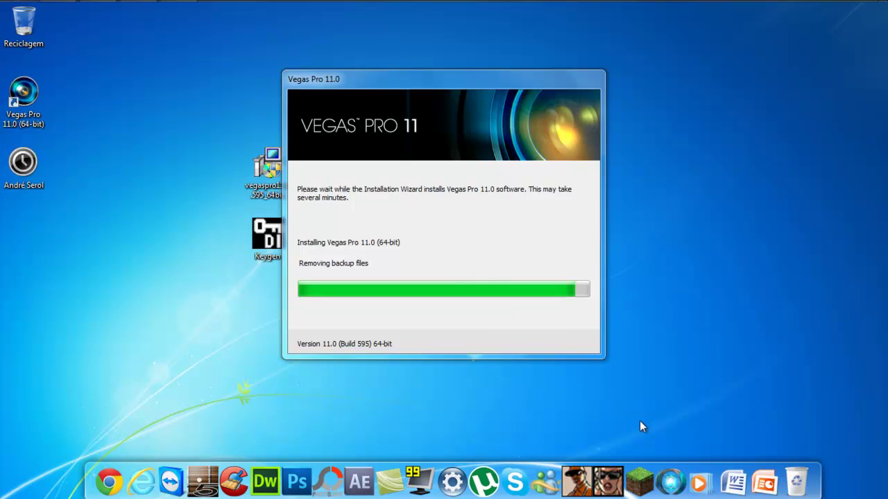
left_click_drag(640, 421, 252, 300)
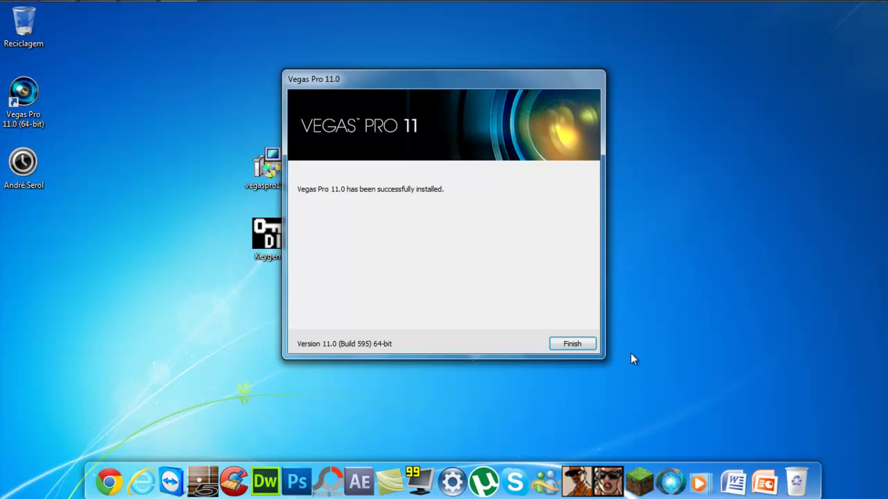
left_click(572, 344)
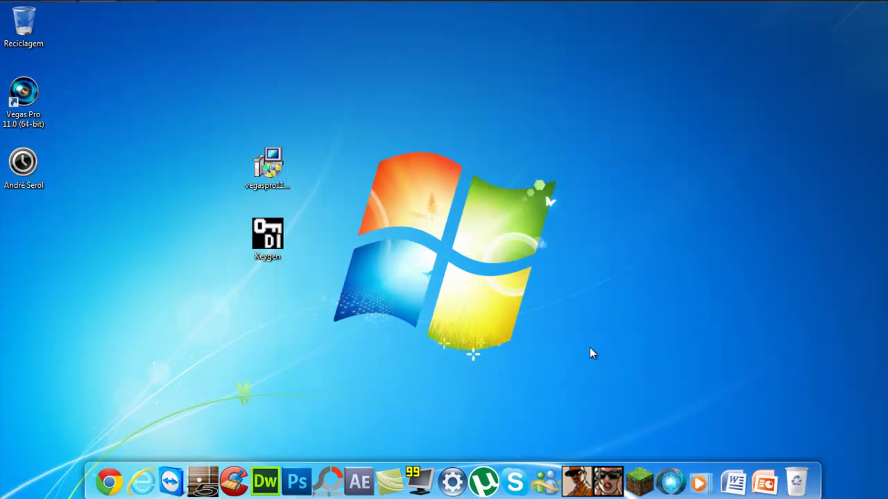
Run Keygen as administrator, choose Vegas Pro 11.0 (64 bit) Series, and launch Vegas Pro.
right_click(263, 247)
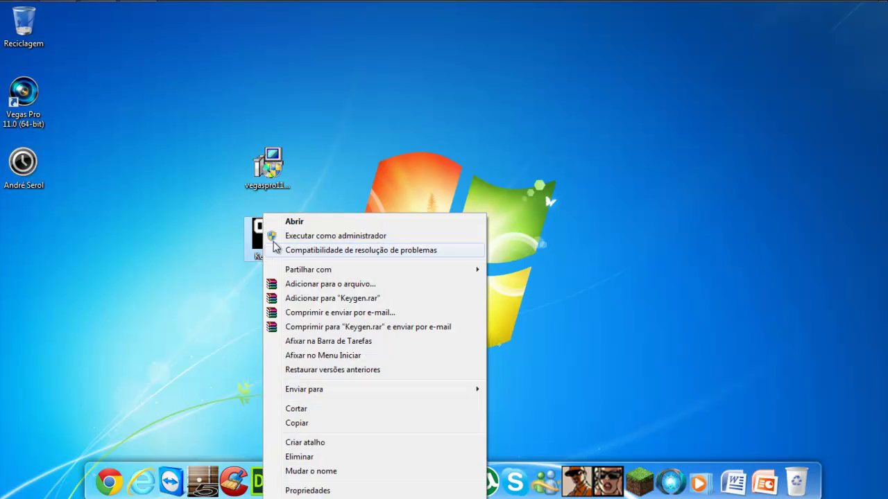
left_click(310, 237)
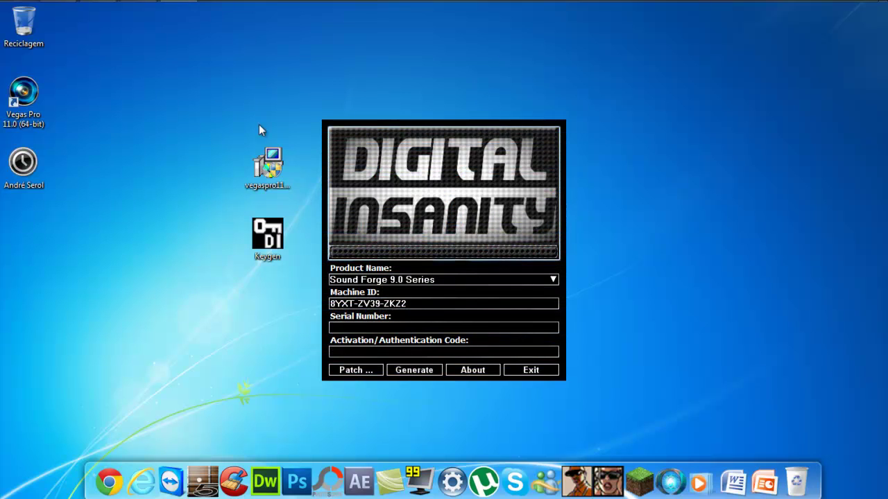
left_click(555, 280)
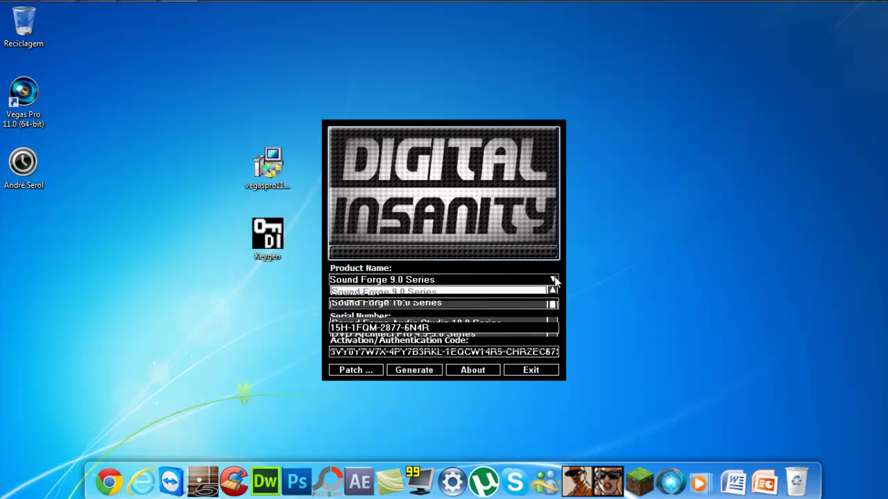
scroll(515, 320, "down", 2)
scroll(495, 339, "down", 2)
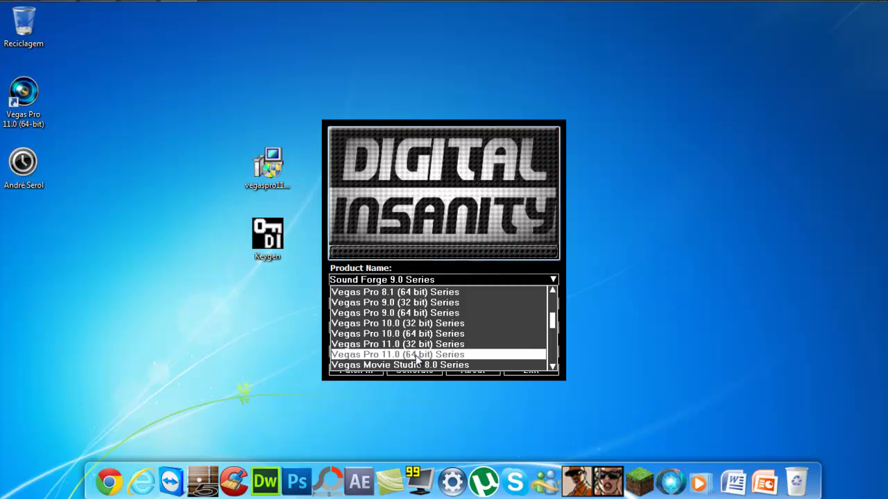
left_click(416, 354)
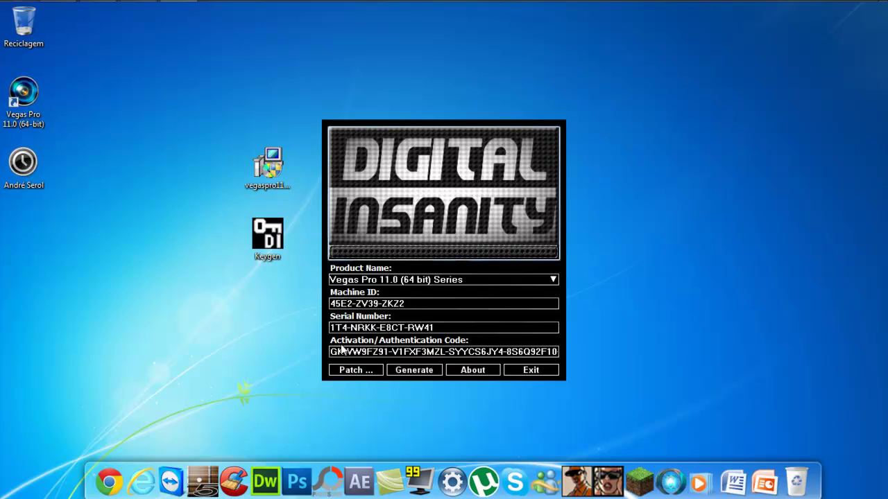
double_click(29, 109)
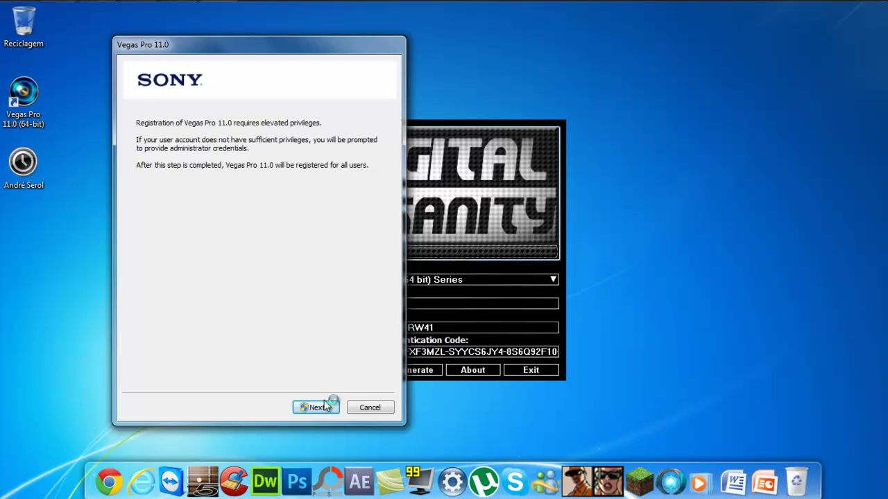
Pass the privileges notice, generate a keygen serial, and exit registration without a serial.
left_click(318, 407)
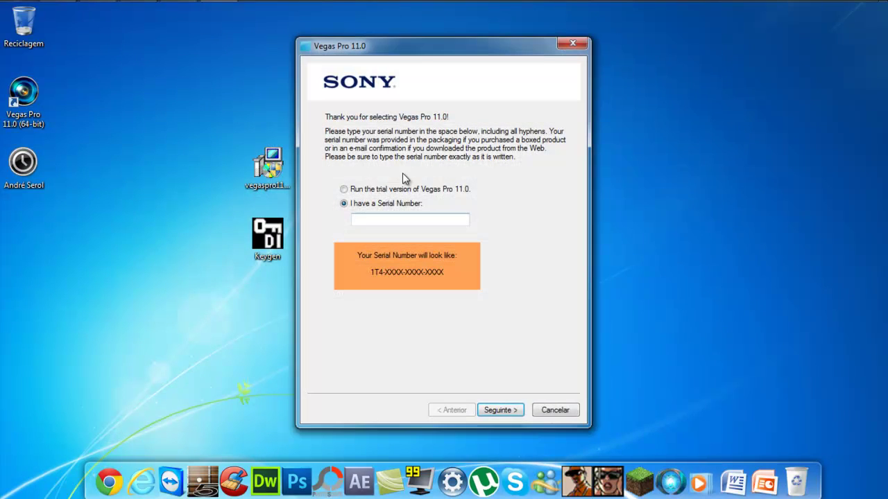
left_click_drag(426, 52, 709, 35)
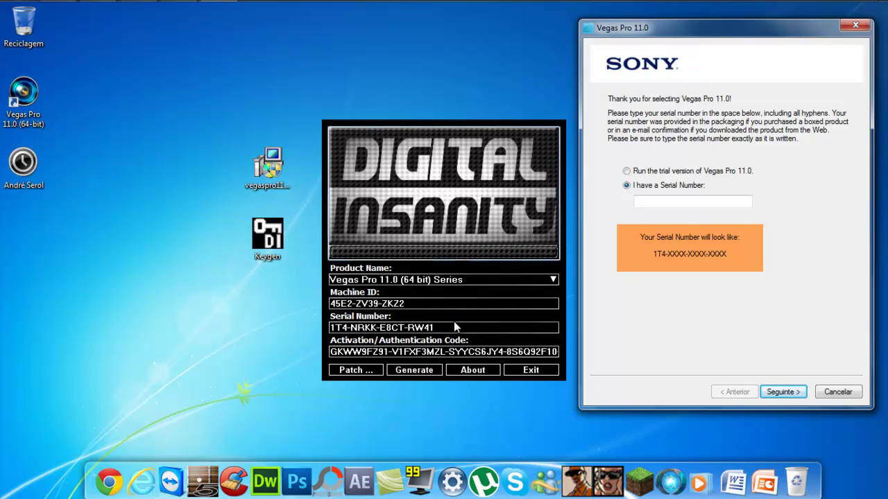
left_click(436, 371)
left_click_drag(434, 327, 340, 326)
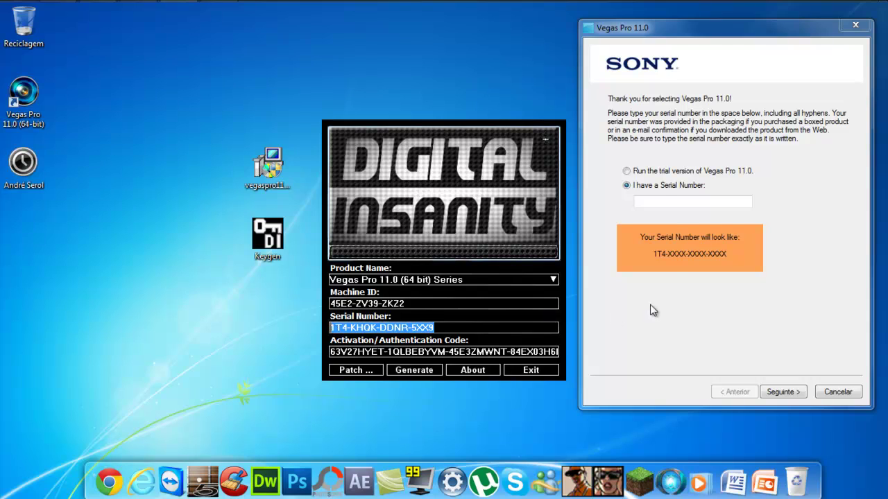
left_click(663, 202)
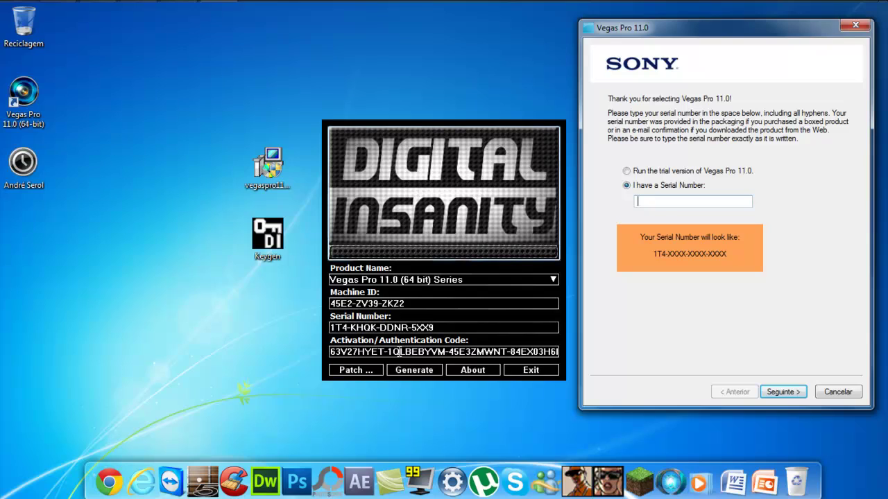
left_click(854, 27)
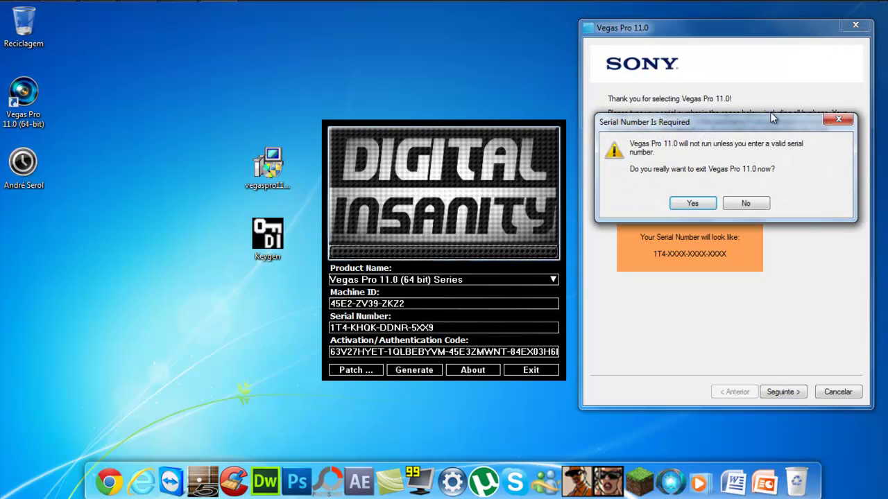
left_click(693, 207)
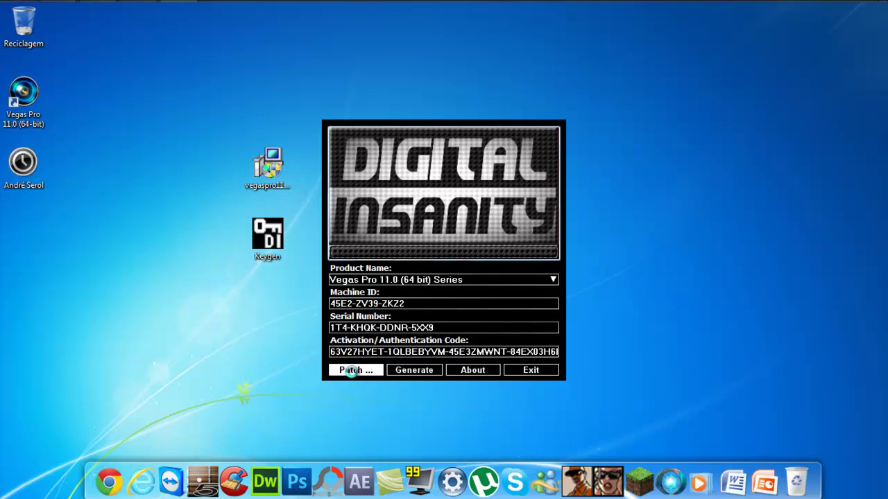
Start the patch and select the Programas\Sony\Vegas Pro 11.0 folder as the target.
left_click(352, 370)
left_click_drag(531, 264, 530, 240)
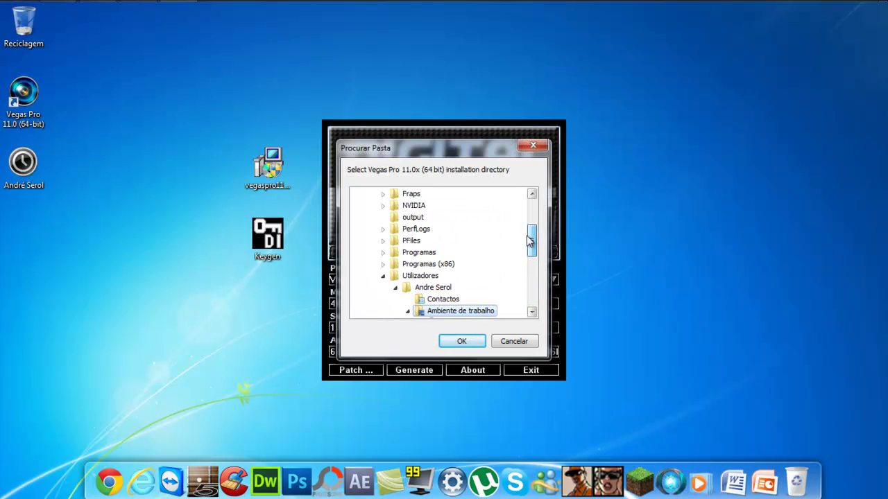
left_click(430, 253)
left_click(461, 343)
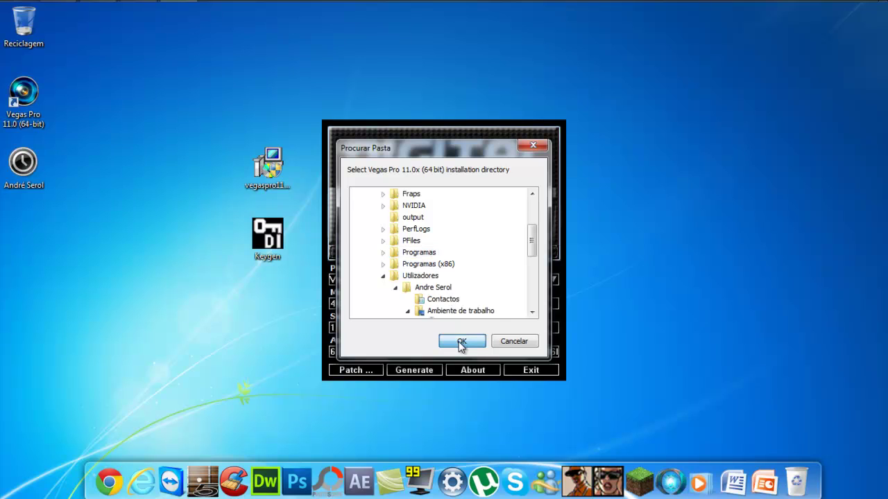
left_click(383, 252)
mouse_move(530, 233)
left_mouse_down()
mouse_move(531, 269)
mouse_move(531, 250)
left_mouse_up()
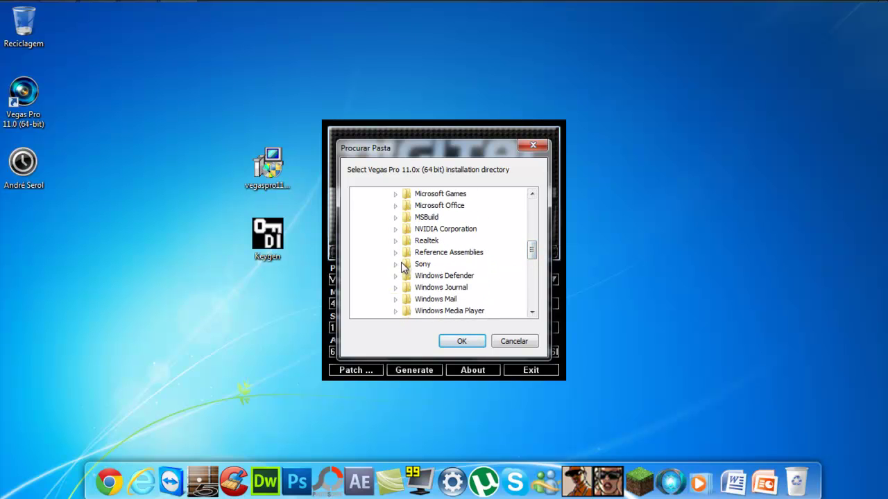
left_click(396, 265)
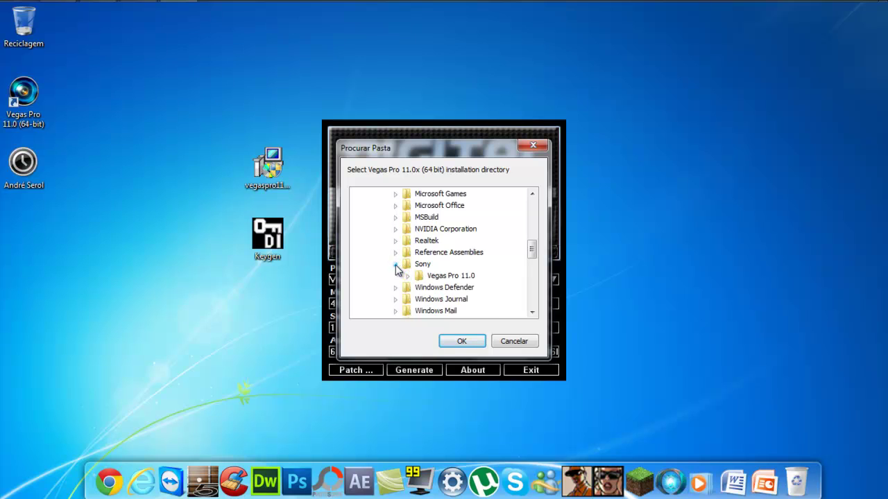
left_click(444, 278)
left_click(462, 341)
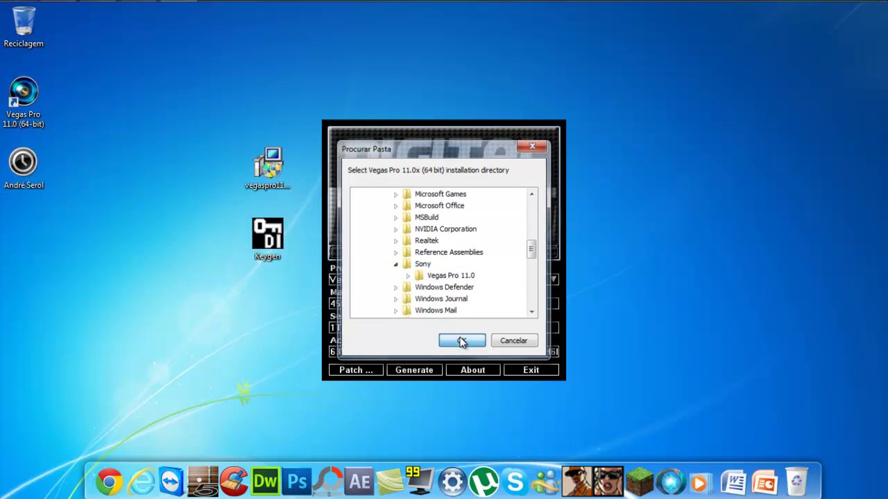
Patch the Programas (x86)\Sony\Shared Plug-Ins folder, then relaunch Vegas Pro 11.0.
left_click_drag(534, 276, 532, 245)
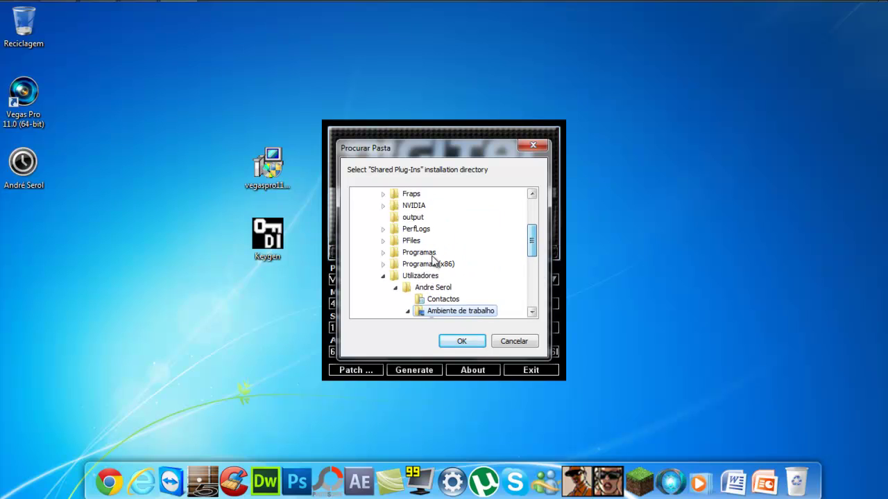
left_click(385, 266)
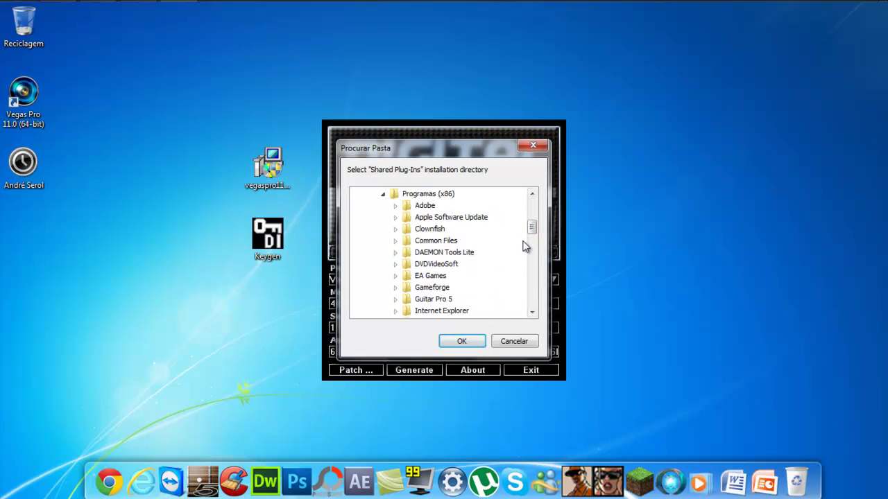
left_click_drag(531, 230, 533, 262)
left_click(396, 253)
left_click(441, 267)
left_click(462, 340)
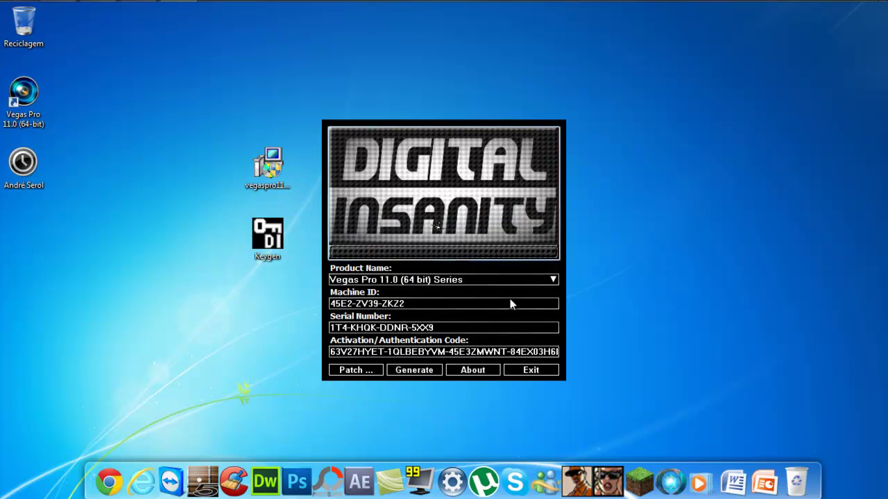
double_click(40, 120)
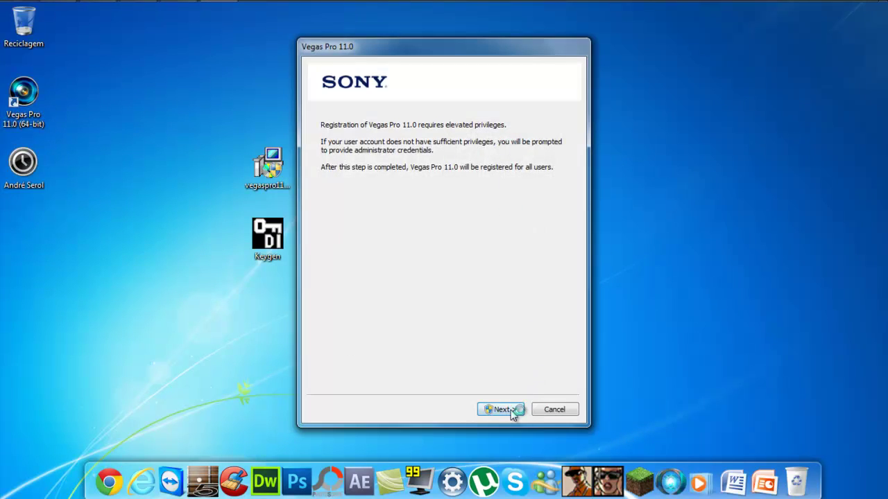
Paste the keygen's generated serial number into the serial field and submit it.
left_click(509, 409)
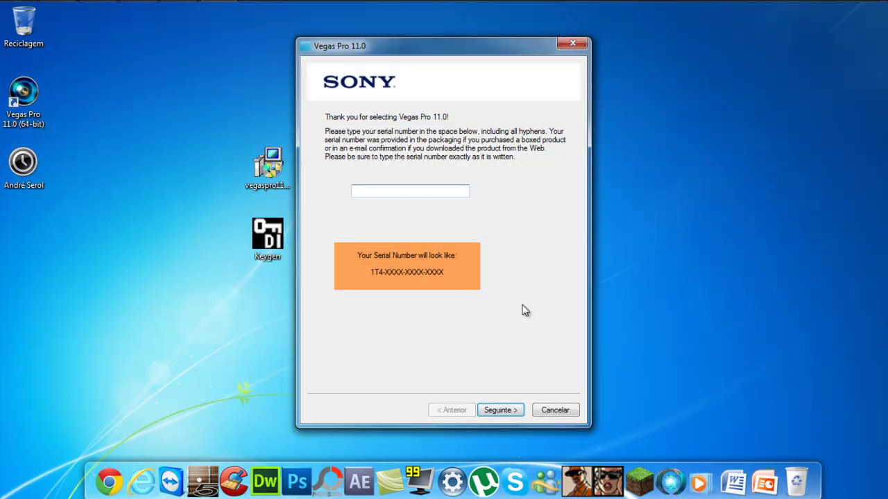
left_click_drag(441, 58, 634, 64)
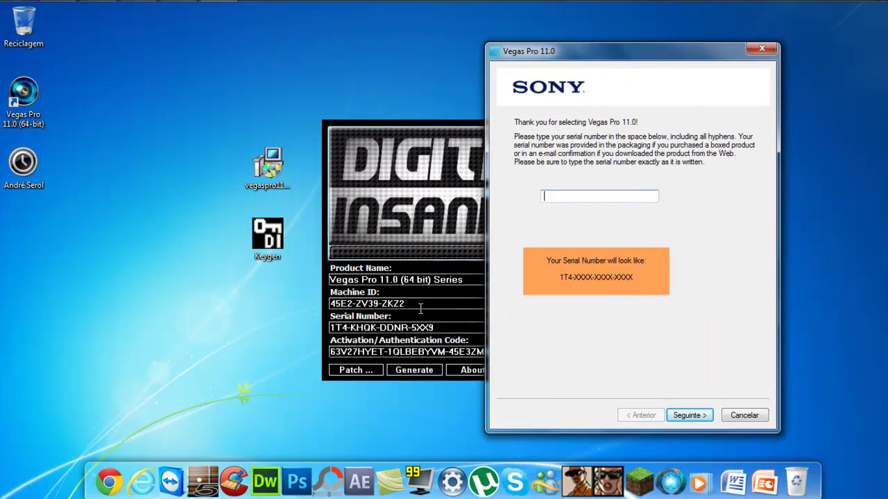
left_click_drag(444, 327, 284, 327)
key("ctrl+c")
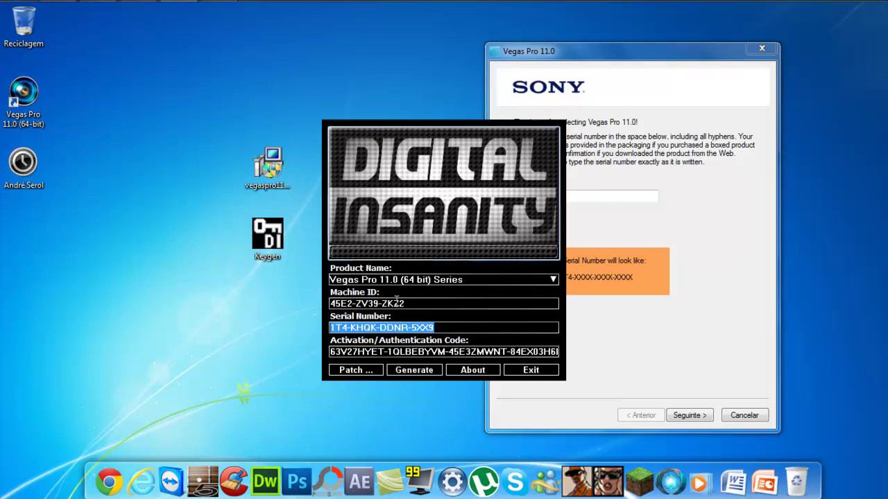
left_click(596, 197)
key("ctrl+v")
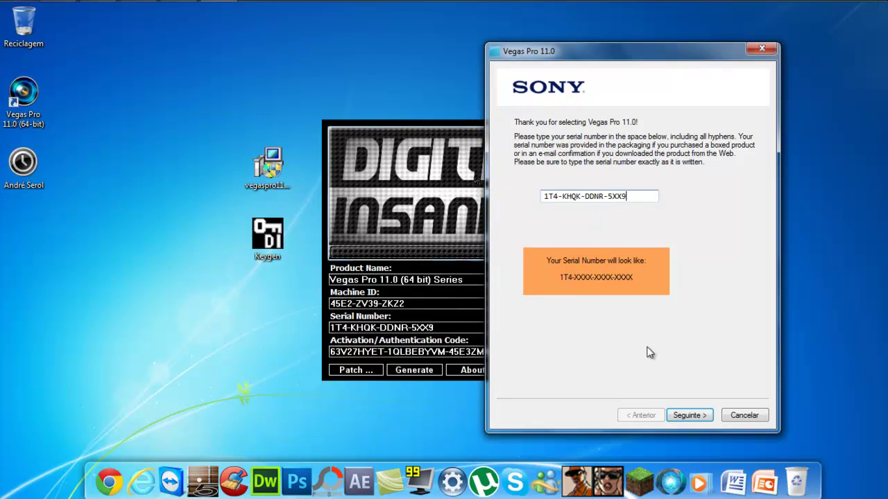
left_click(689, 415)
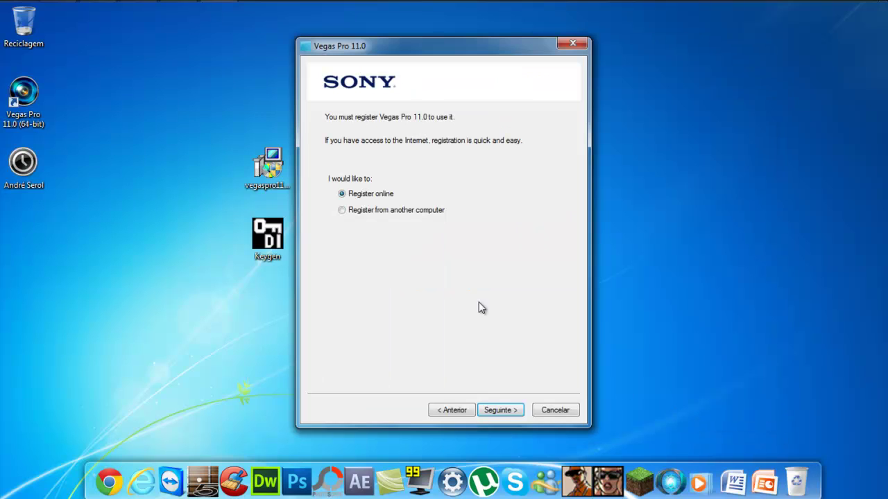
Register from another computer, accept the privacy policy, and save Register Vegas Pro.htm.
left_click(500, 411)
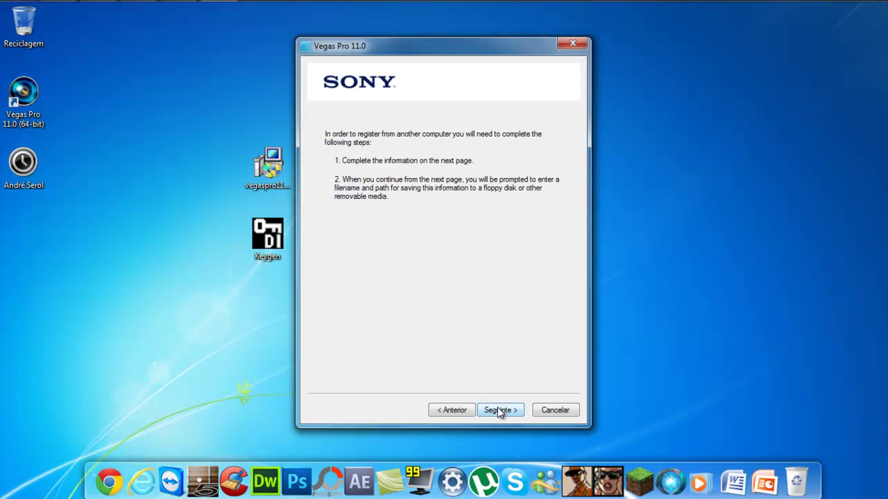
left_click(500, 411)
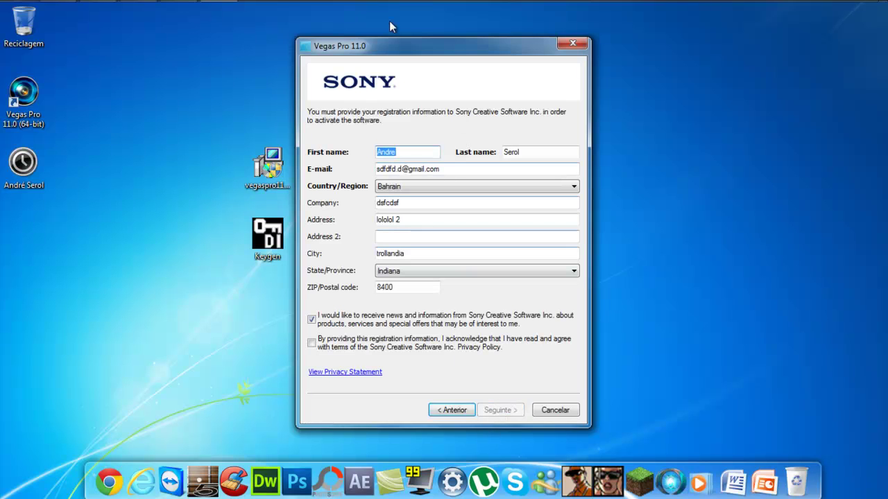
left_click_drag(398, 50, 602, 41)
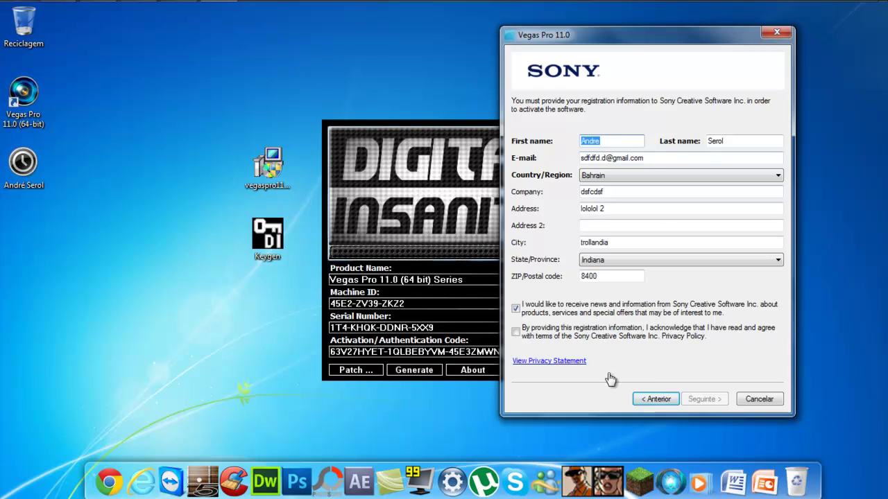
left_click(516, 332)
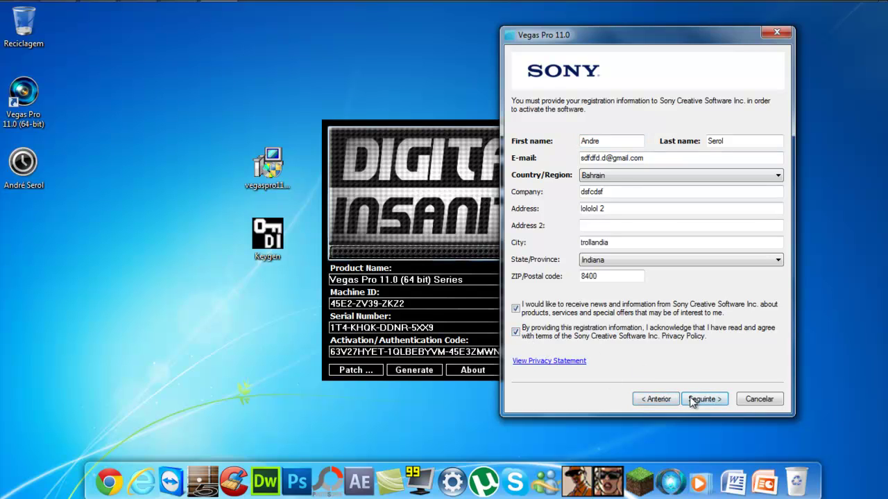
left_click(700, 402)
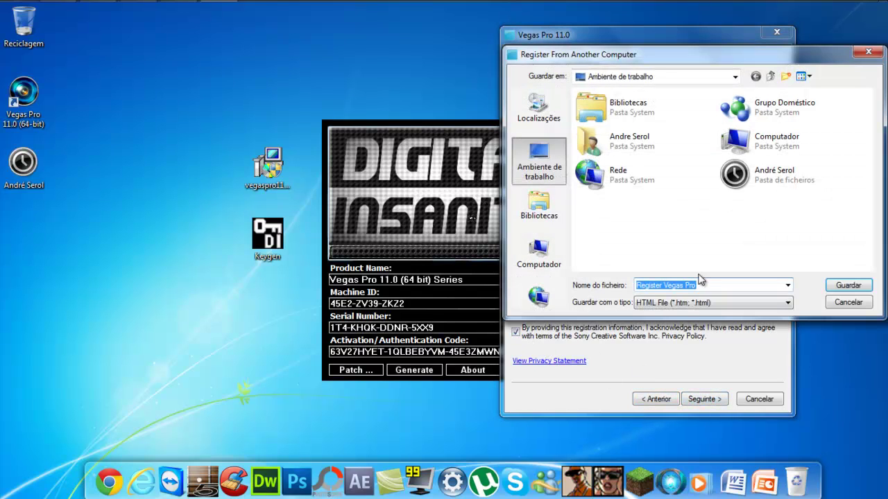
left_click(857, 287)
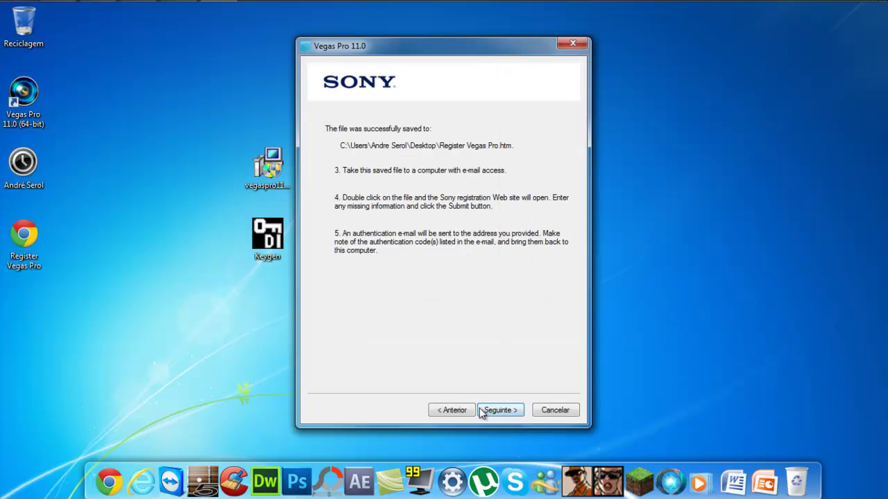
left_click(501, 410)
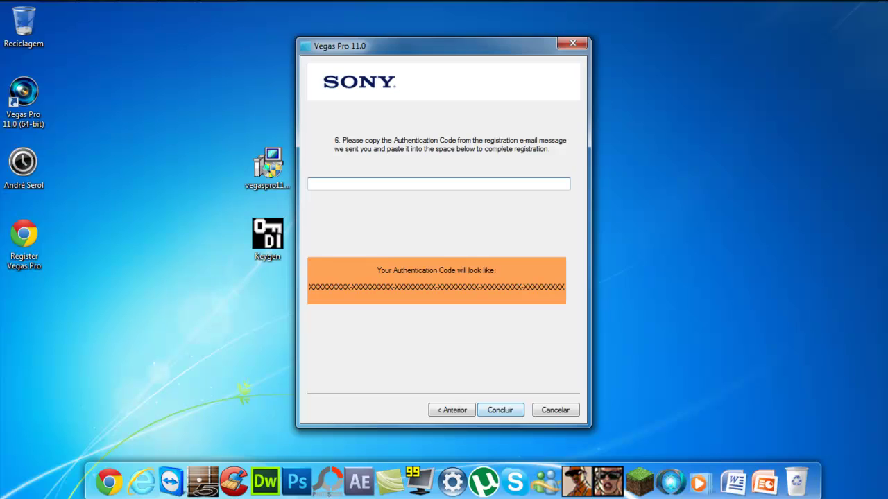
Copy the keygen's activation code into the authentication field and finish with Concluir.
mouse_move(235, 7)
left_click(178, 14)
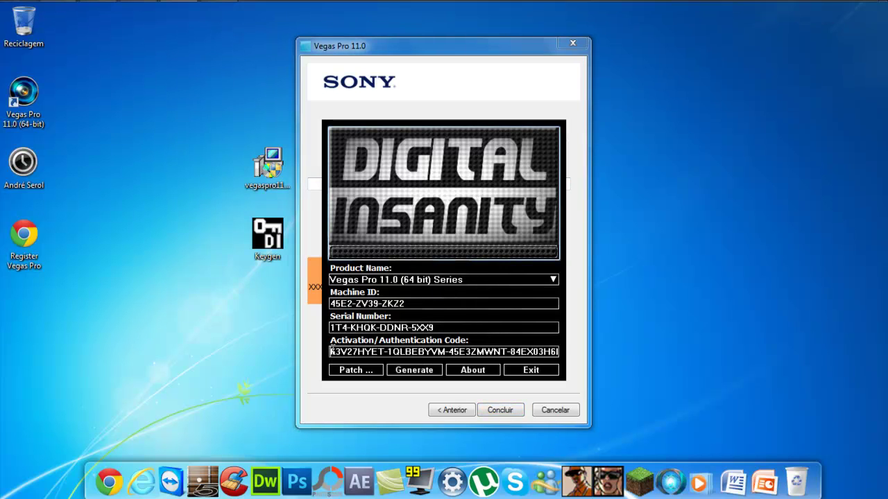
left_click_drag(331, 352, 580, 354)
key("ctrl+c")
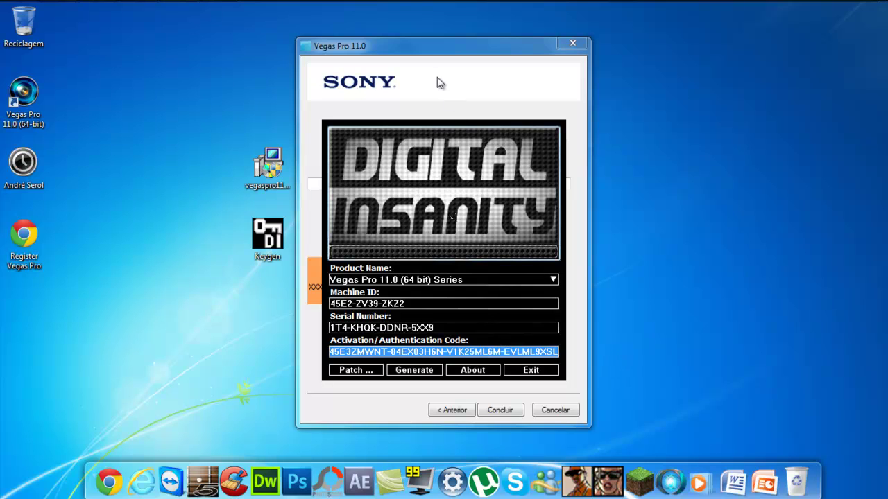
left_click_drag(444, 187, 706, 213)
left_click(462, 180)
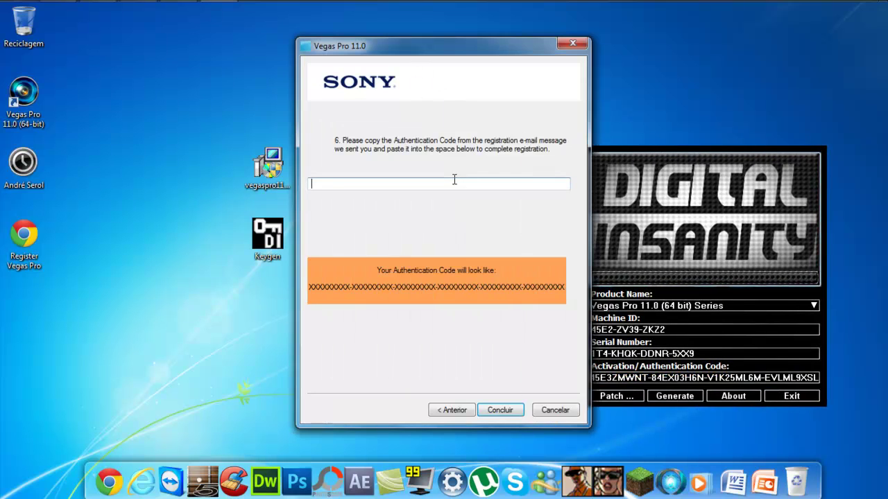
key("ctrl+v")
left_click(491, 410)
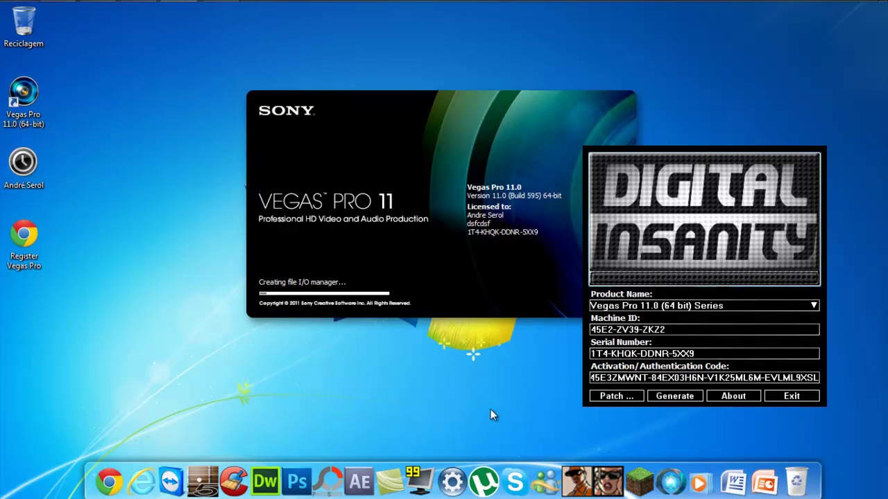
Exit the keygen, then close Vegas Pro once the Untitled project opens.
left_click_drag(664, 162, 611, 102)
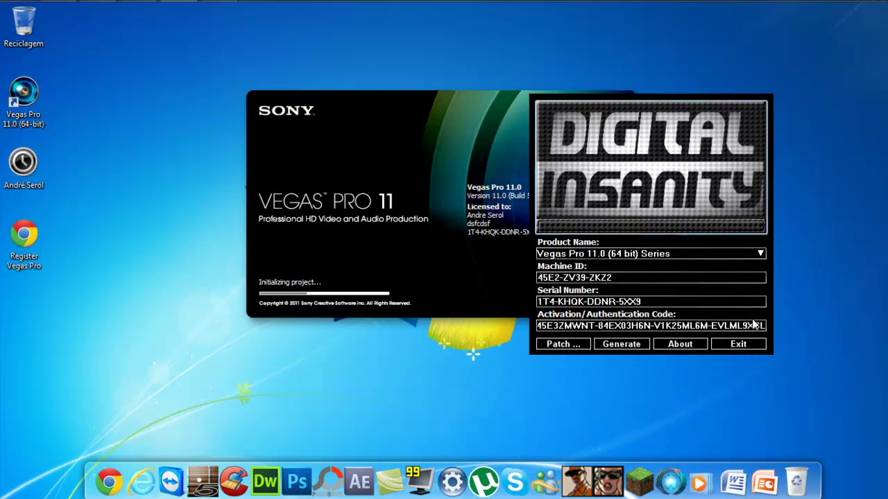
left_click(735, 344)
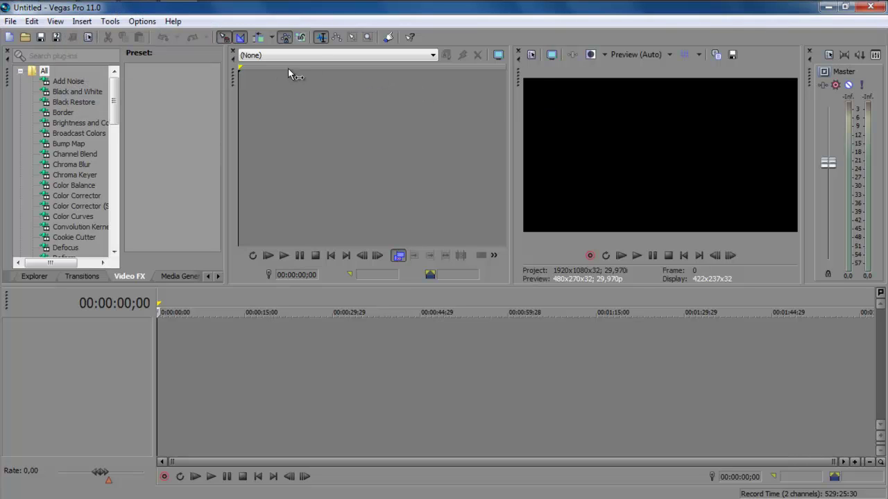
left_click(876, 7)
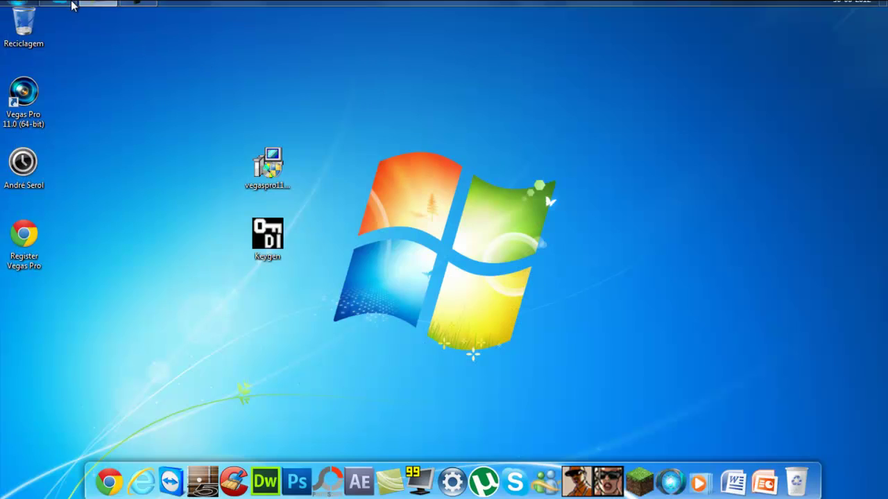